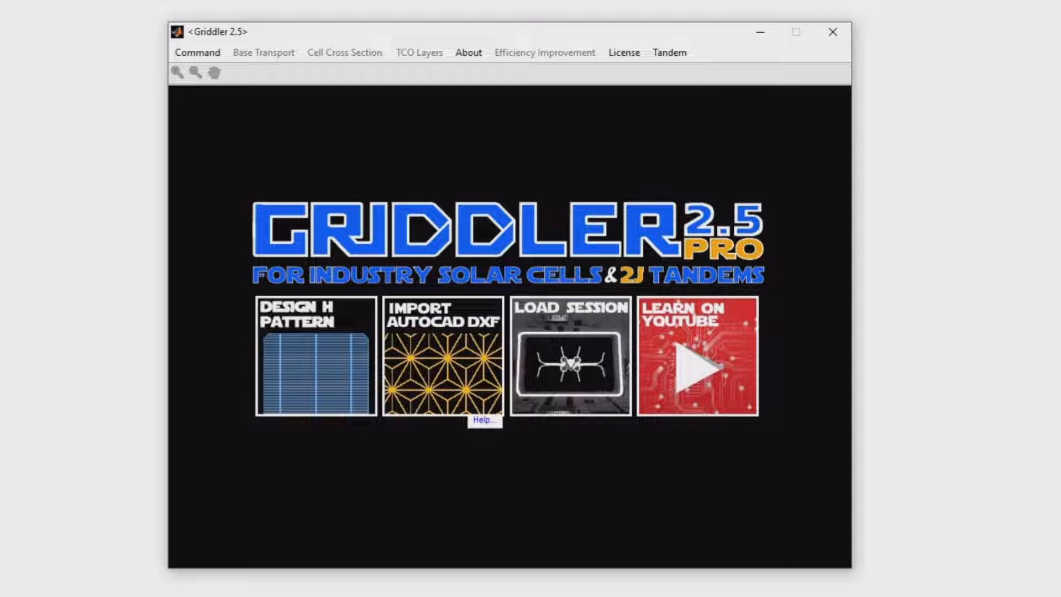
Open the tandem settings window and arrange it side by side with the main window.
{"action": "left_click", "coordinate": [663, 53]}
{"action": "left_click_drag", "start_coordinate": [279, 33], "coordinate": [251, 42]}
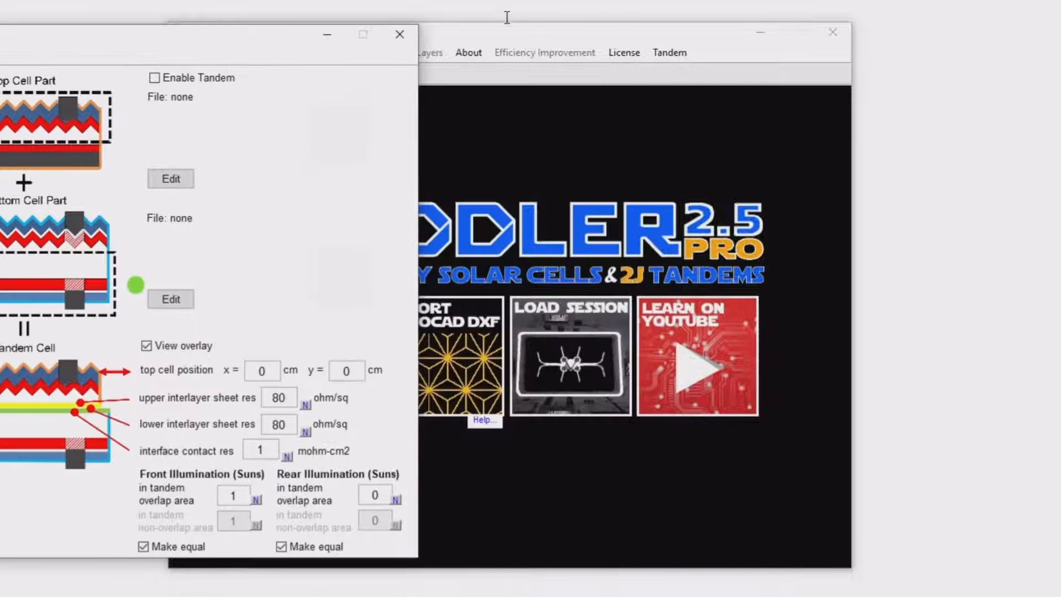
{"action": "left_click_drag", "start_coordinate": [507, 29], "coordinate": [767, 32]}
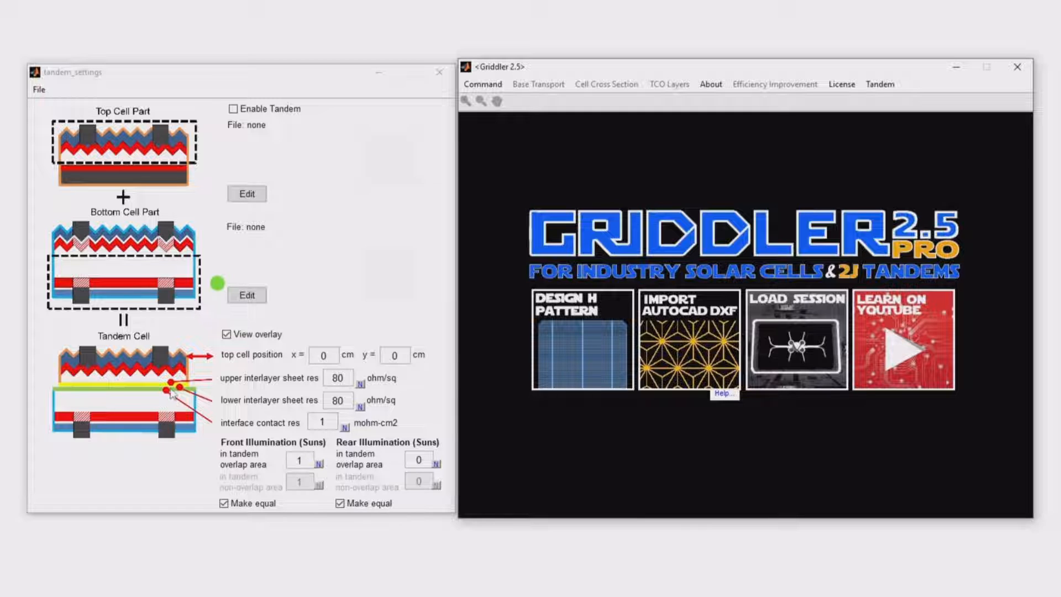
Load top cell.mat as the top cell of the tandem.
{"action": "left_click", "coordinate": [41, 91]}
{"action": "left_click", "coordinate": [53, 126]}
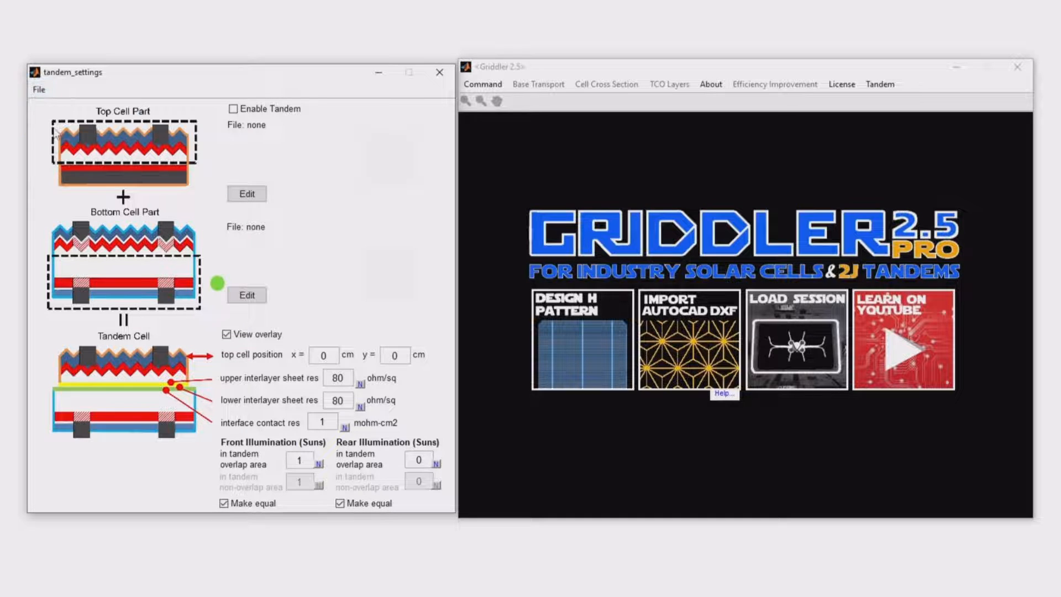
{"action": "double_click", "coordinate": [187, 207]}
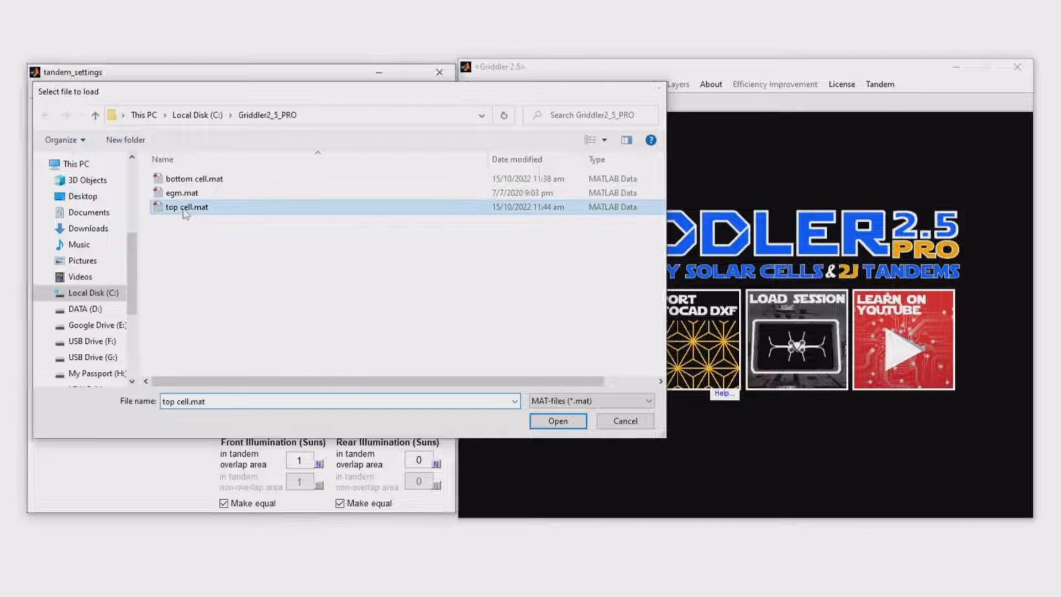
{"action": "left_click", "coordinate": [578, 313]}
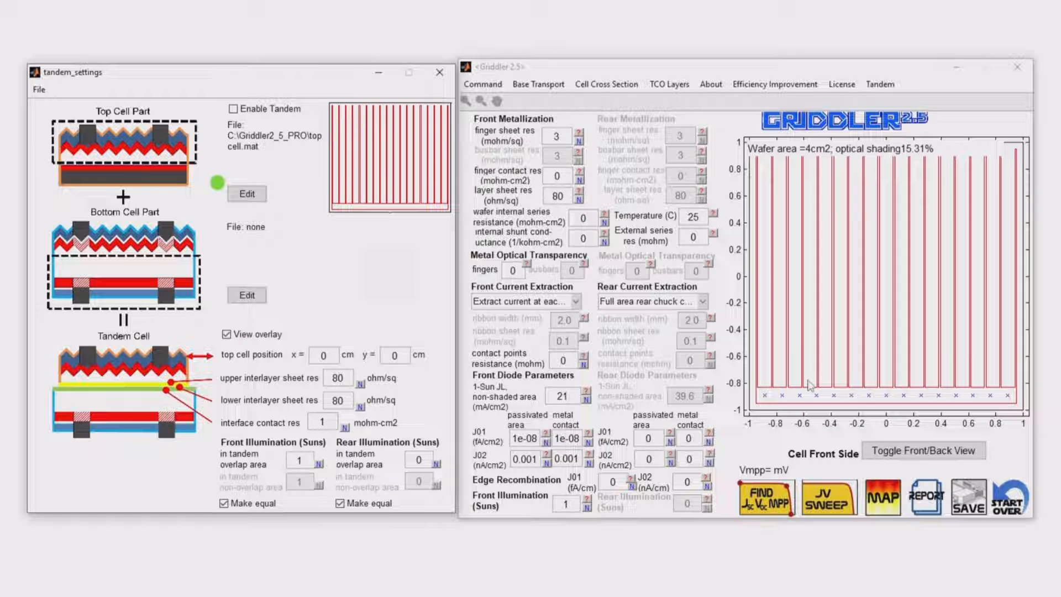
Load bottom cell.mat as the bottom cell of the tandem and display its rear side.
{"action": "left_click", "coordinate": [39, 89]}
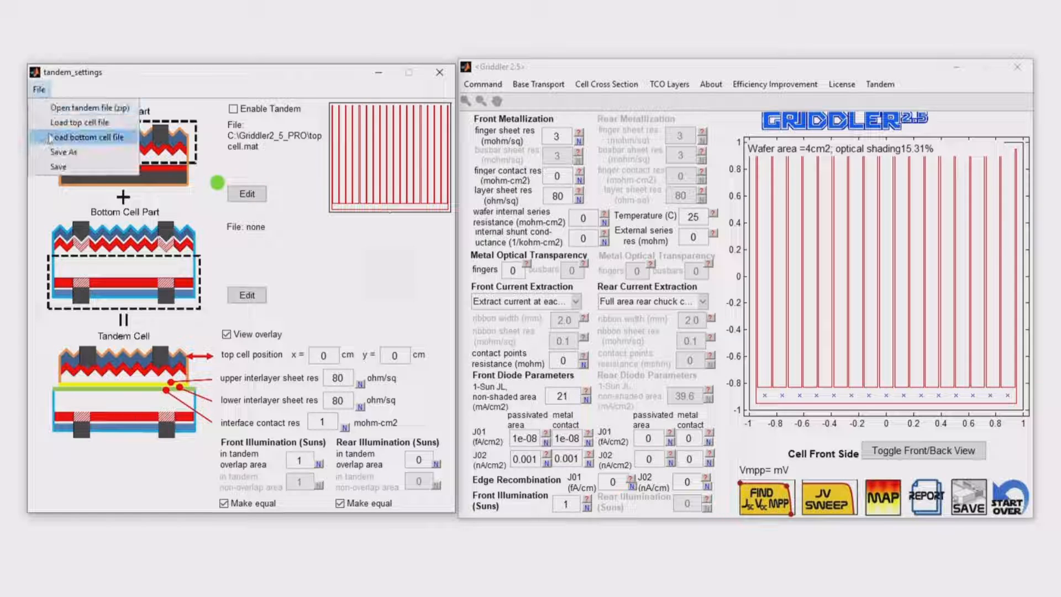
{"action": "left_click", "coordinate": [50, 138]}
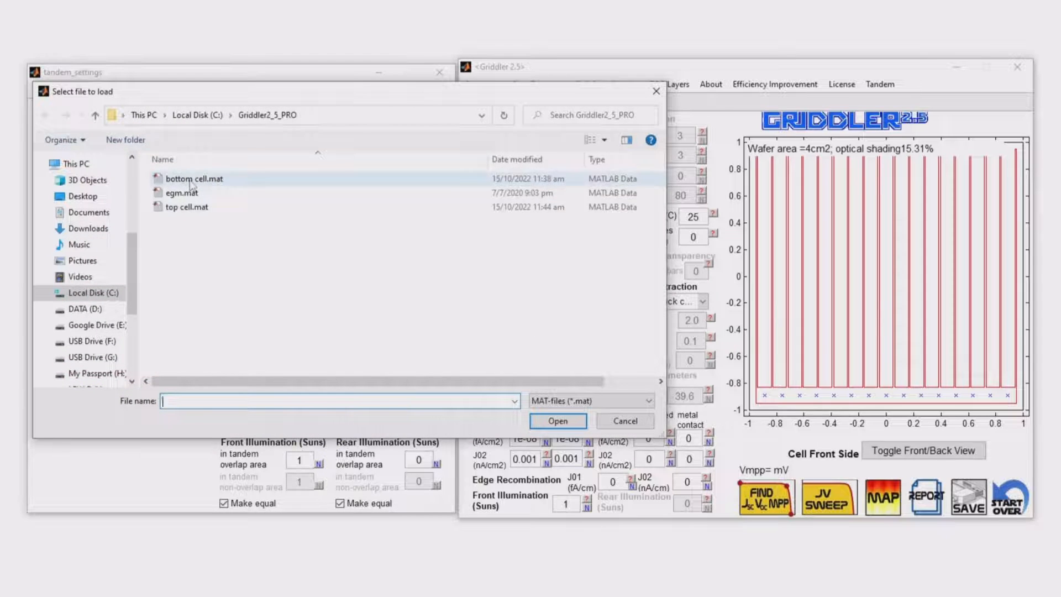
{"action": "double_click", "coordinate": [190, 178]}
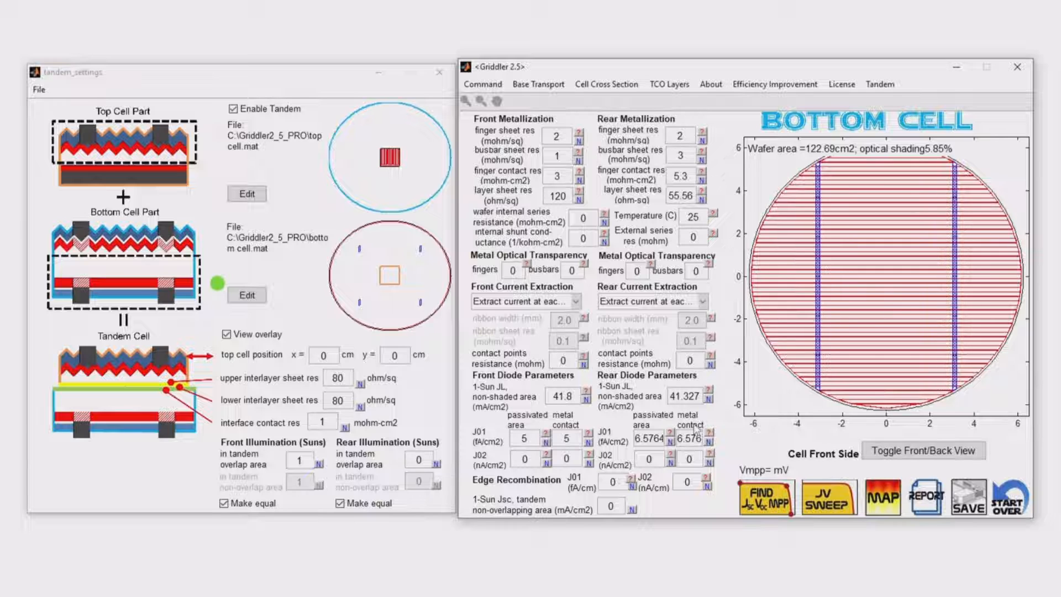
{"action": "left_click", "coordinate": [924, 449]}
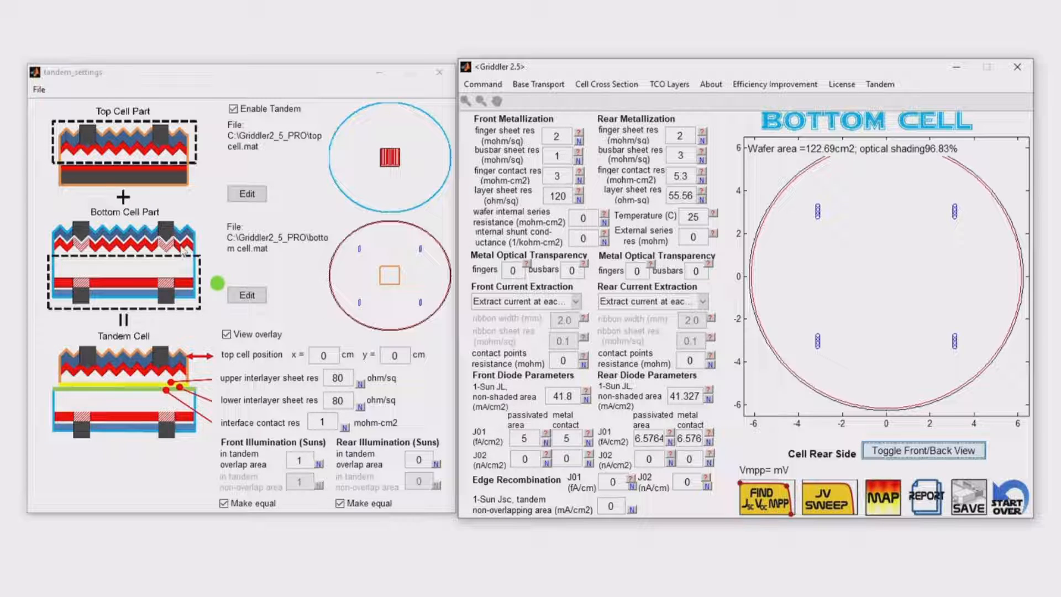
Disable tandem mode and find Jsc, Voc and MPP for the bottom cell alone and the top cell alone.
{"action": "left_click", "coordinate": [233, 109]}
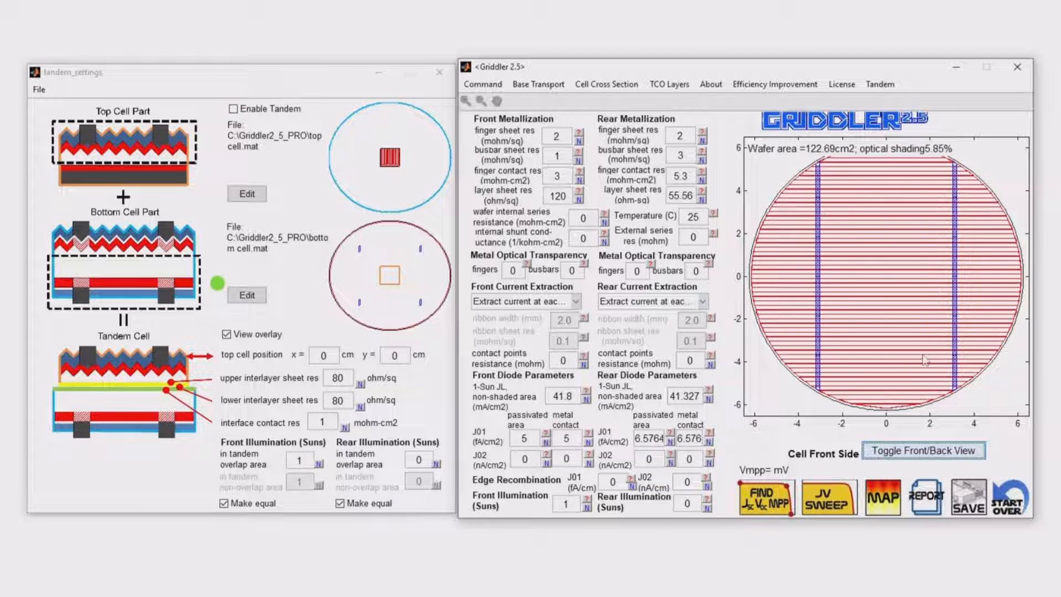
{"action": "left_click", "coordinate": [766, 507]}
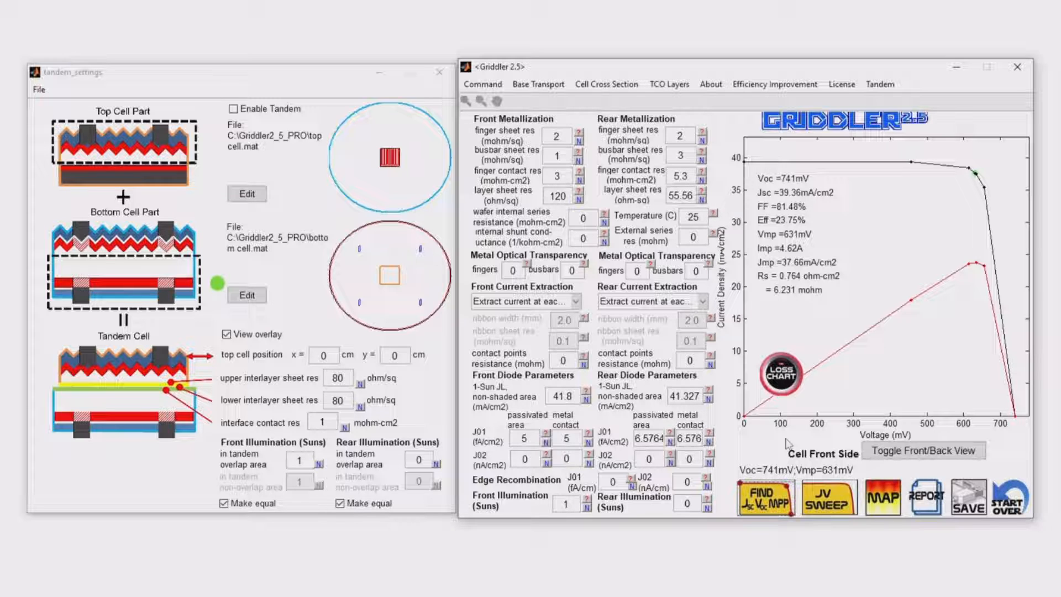
{"action": "left_click", "coordinate": [247, 193]}
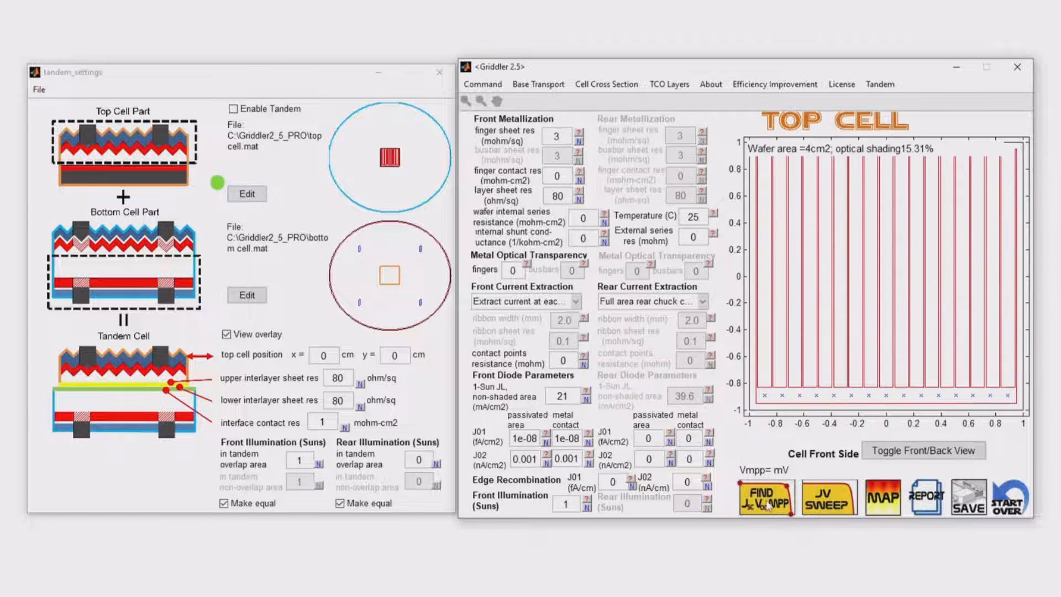
{"action": "left_click", "coordinate": [766, 499]}
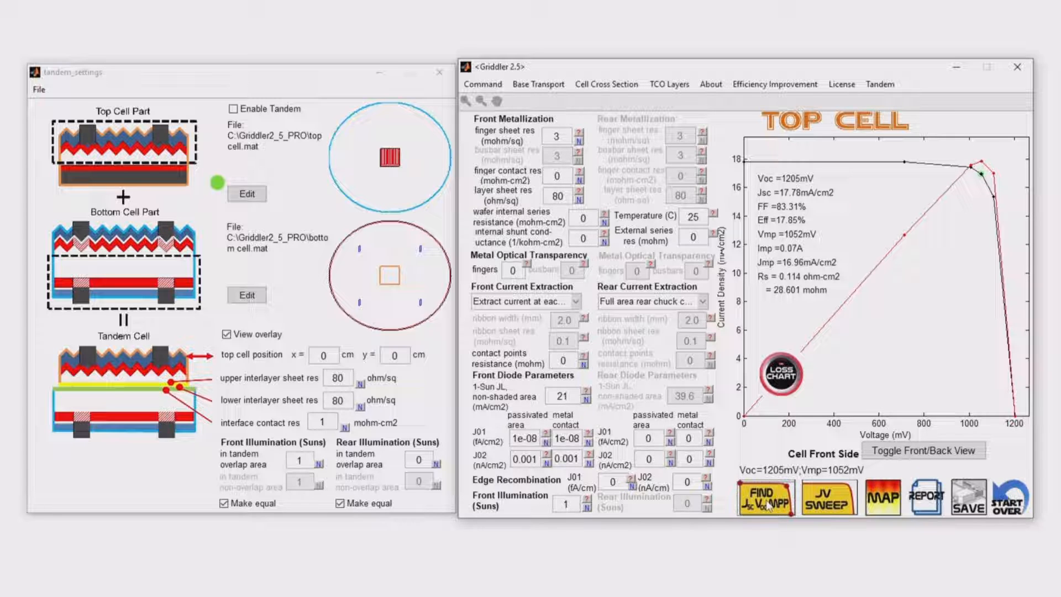
Re-enable tandem mode and switch to editing the bottom cell, force-closing the unsaved top cell.
{"action": "left_click", "coordinate": [232, 110]}
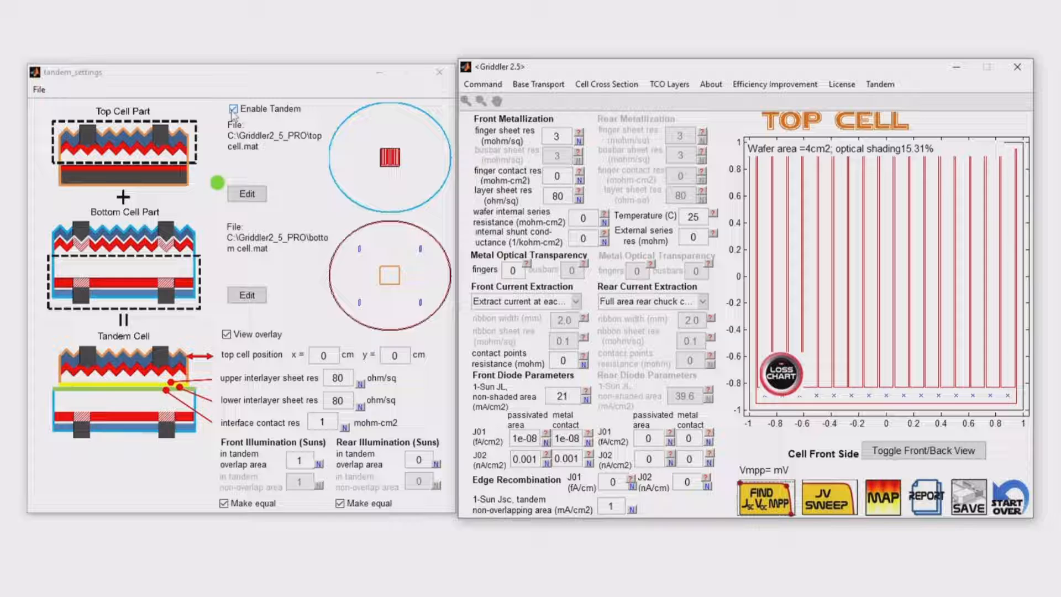
{"action": "left_click", "coordinate": [247, 295]}
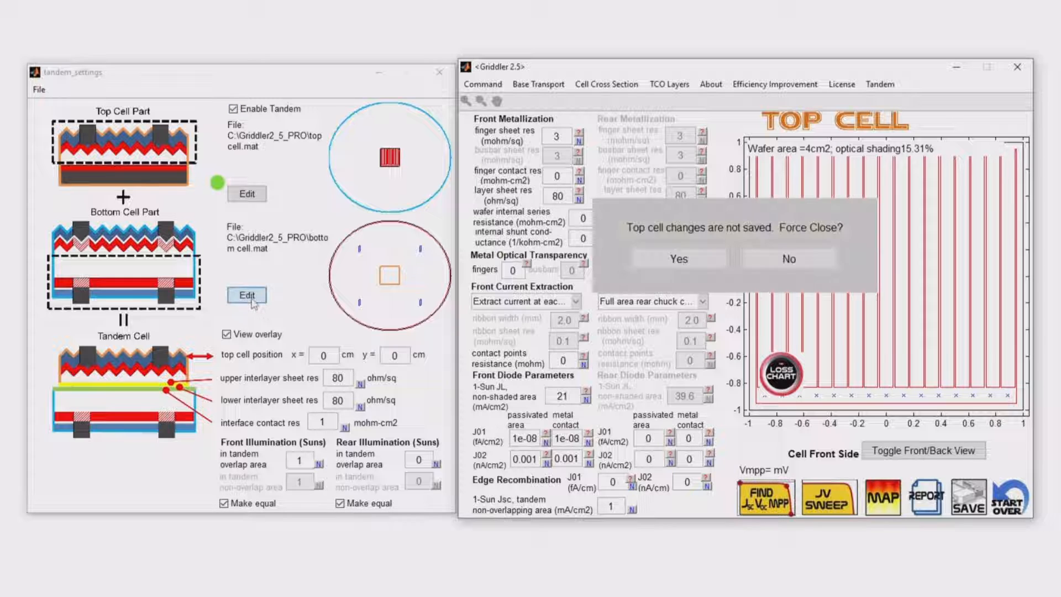
{"action": "left_click", "coordinate": [685, 260]}
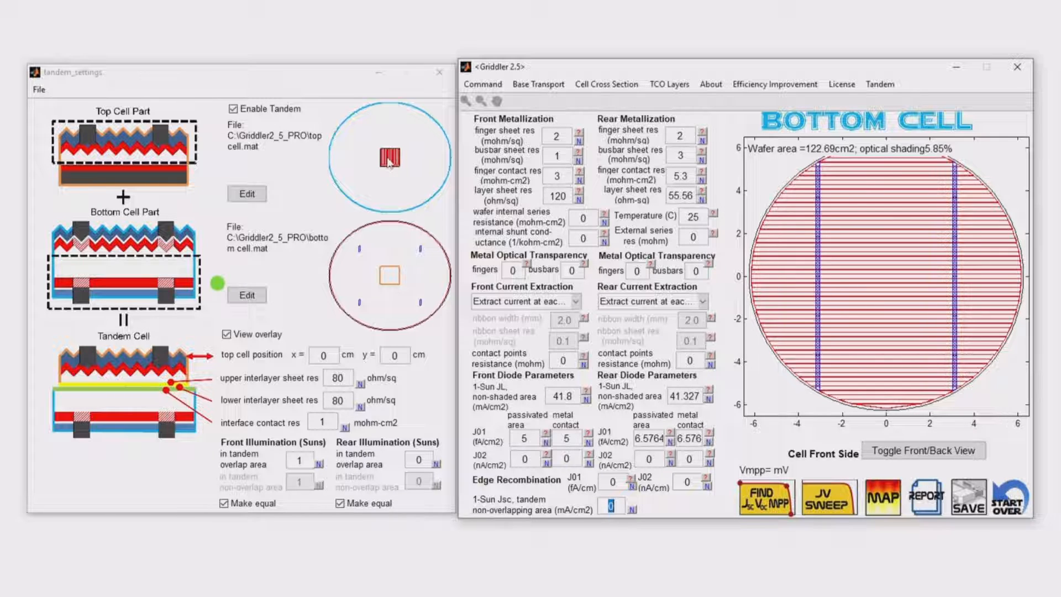
Set the bottom cell's front 1-Sun JL for the non-shaded area to 21 mA/cm2 and its non-overlapping-area 1-Sun Jsc to 41.8 mA/cm2.
{"action": "left_click_drag", "start_coordinate": [574, 398], "coordinate": [551, 381]}
{"action": "key", "text": "BackSpace"}
{"action": "type", "text": "21"}
{"action": "double_click", "coordinate": [614, 507]}
{"action": "type", "text": "41.8"}
Set both the upper and lower interlayer sheet resistances to 1e9 ohm/sq.
{"action": "left_click", "coordinate": [338, 380]}
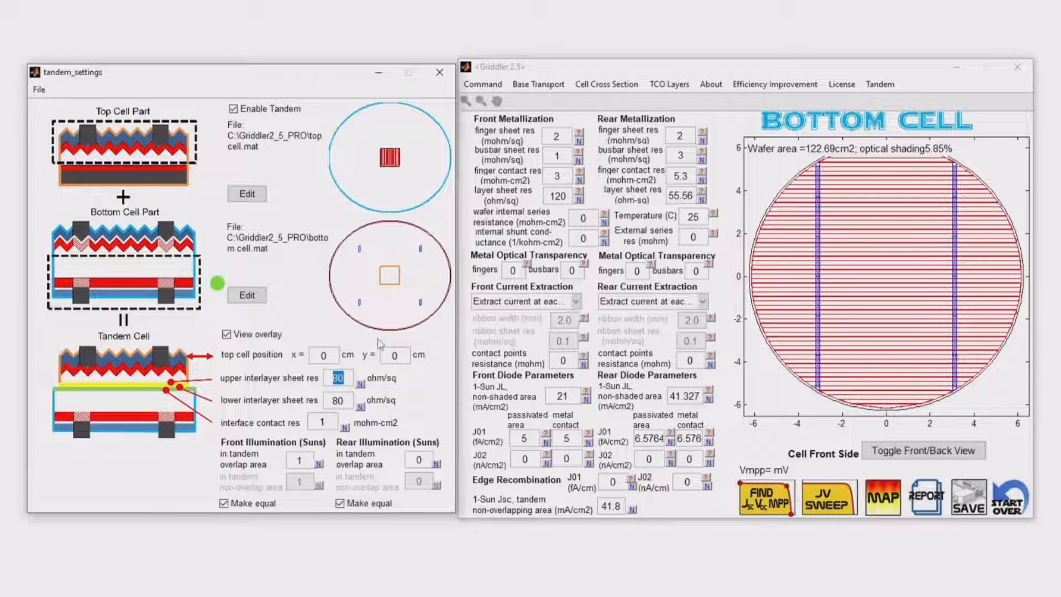
{"action": "type", "text": "1e9"}
{"action": "key", "text": "Tab"}
{"action": "type", "text": "1e9"}
{"action": "key", "text": "Return"}
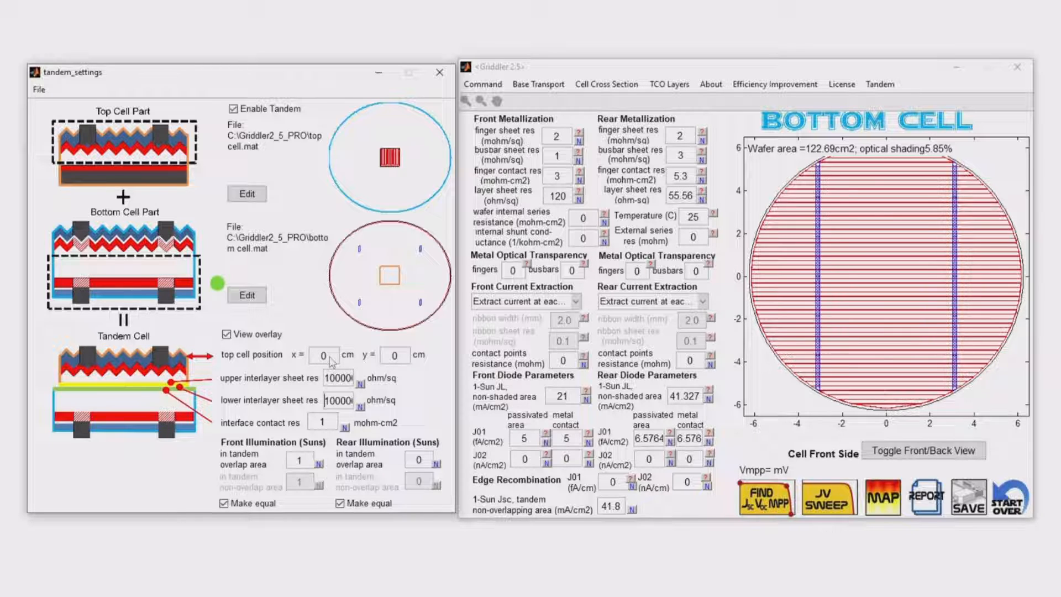
Position the top cell at x = 4 cm and y = 1 cm on the bottom cell.
{"action": "left_click_drag", "start_coordinate": [331, 360], "coordinate": [307, 355]}
{"action": "type", "text": "4"}
{"action": "left_click_drag", "start_coordinate": [408, 356], "coordinate": [371, 357]}
{"action": "type", "text": "1"}
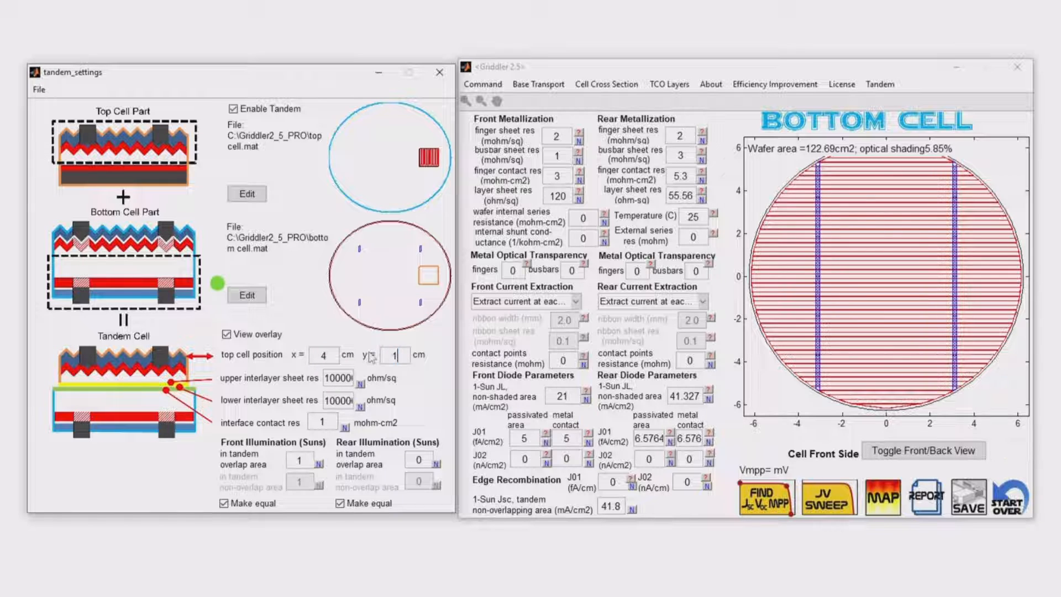
{"action": "key", "text": "Return"}
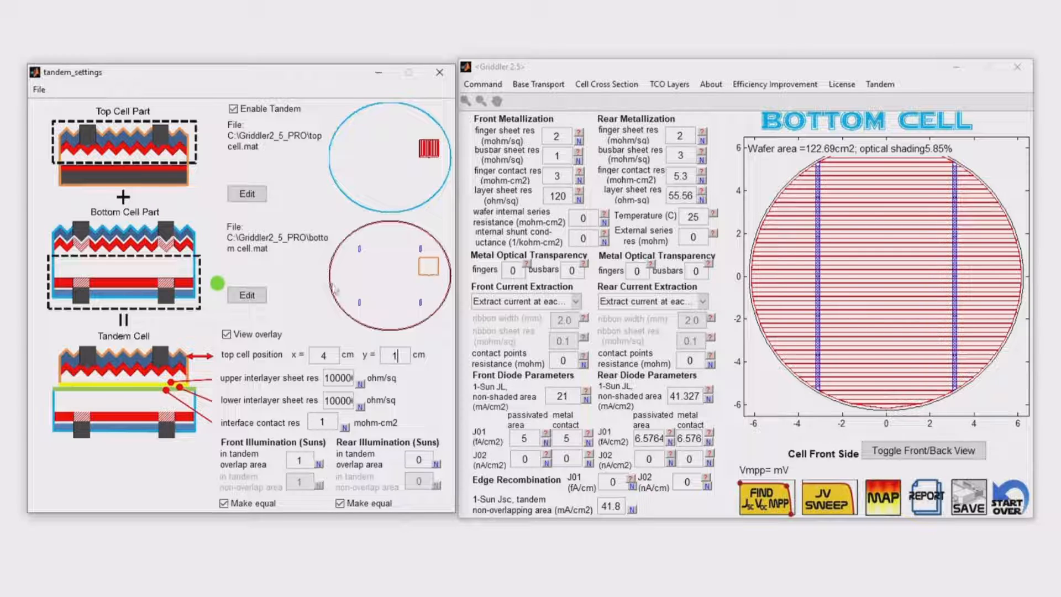
Decouple the two front illumination values and set the tandem non-overlap area to 0 suns.
{"action": "left_click", "coordinate": [223, 503]}
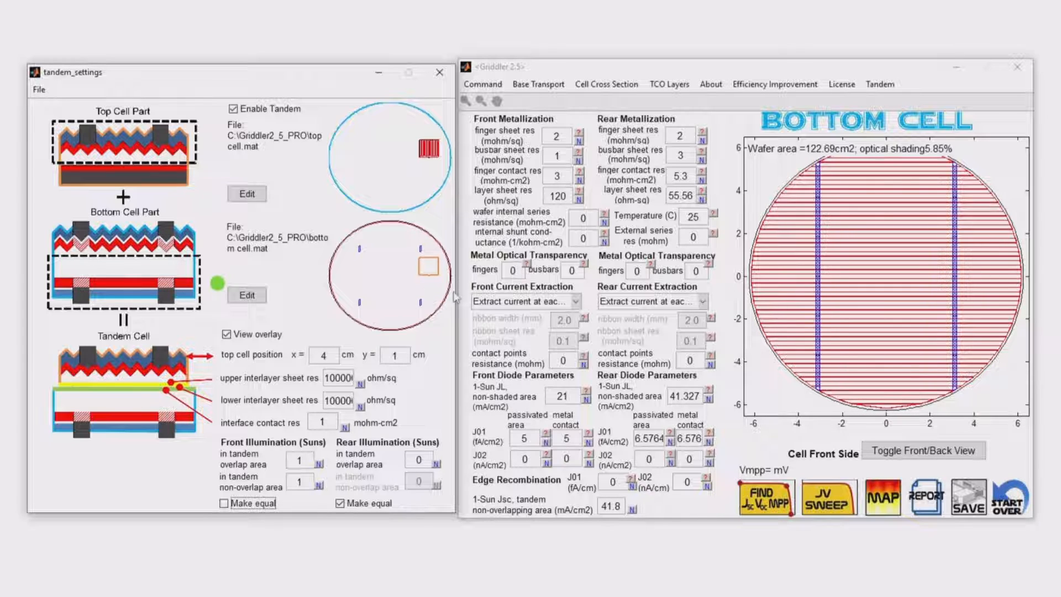
{"action": "double_click", "coordinate": [299, 482]}
{"action": "type", "text": "0"}
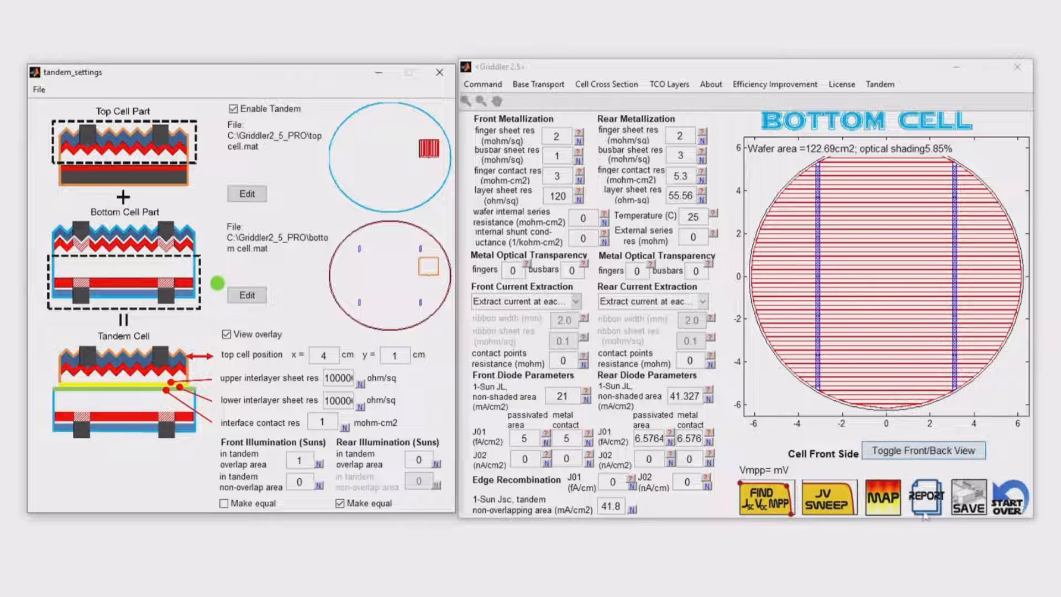
Save the bottom cell changes and save the tandem as a zip file named "2022-10-17 tandem cell".
{"action": "left_click", "coordinate": [964, 501]}
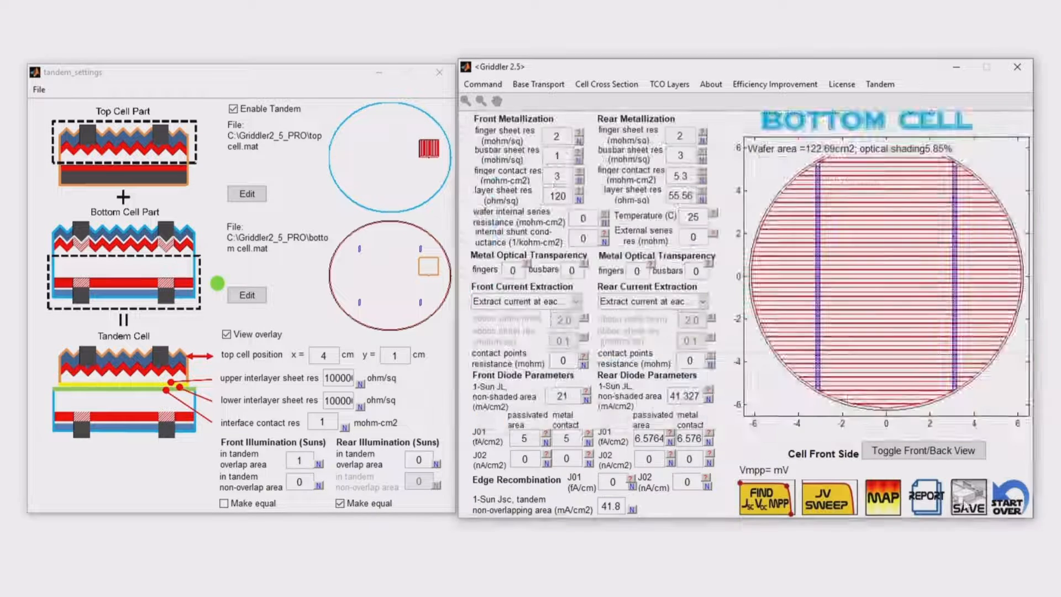
{"action": "left_click", "coordinate": [985, 416]}
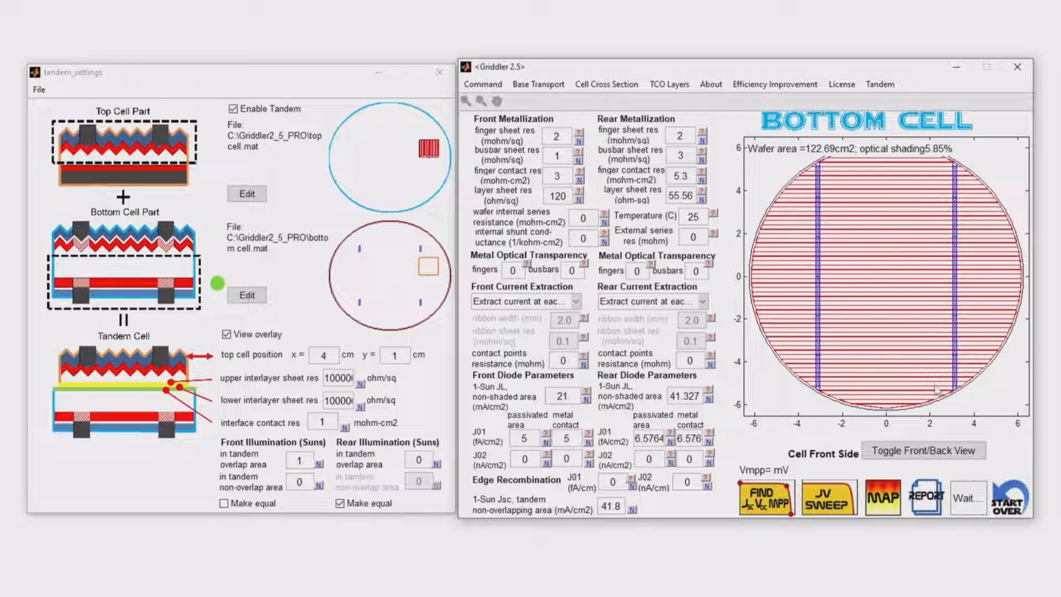
{"action": "left_click", "coordinate": [39, 90]}
{"action": "left_click", "coordinate": [65, 151]}
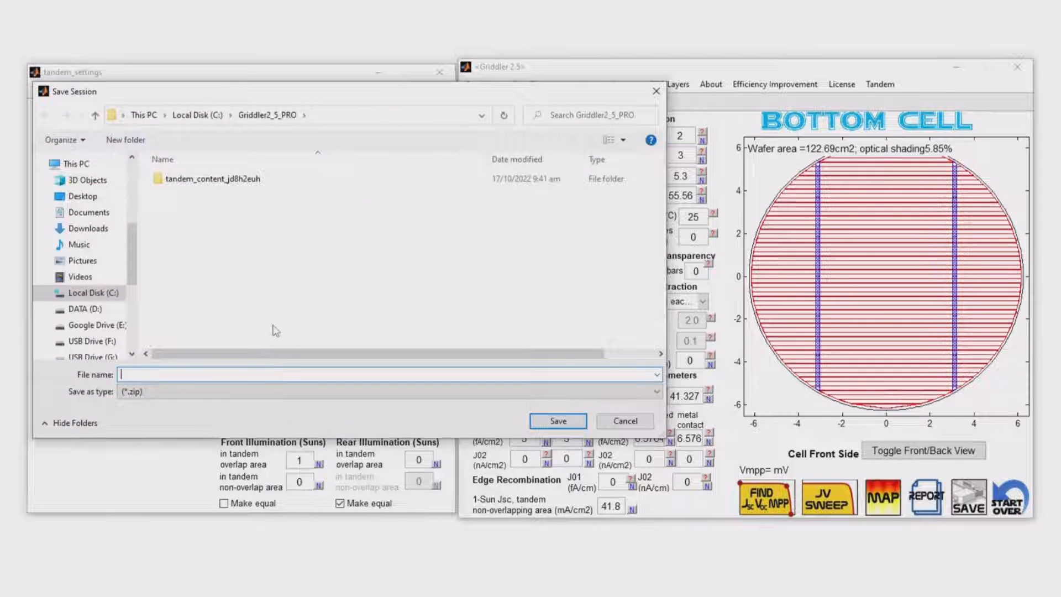
{"action": "type", "text": "2022-10-17 tandem "}
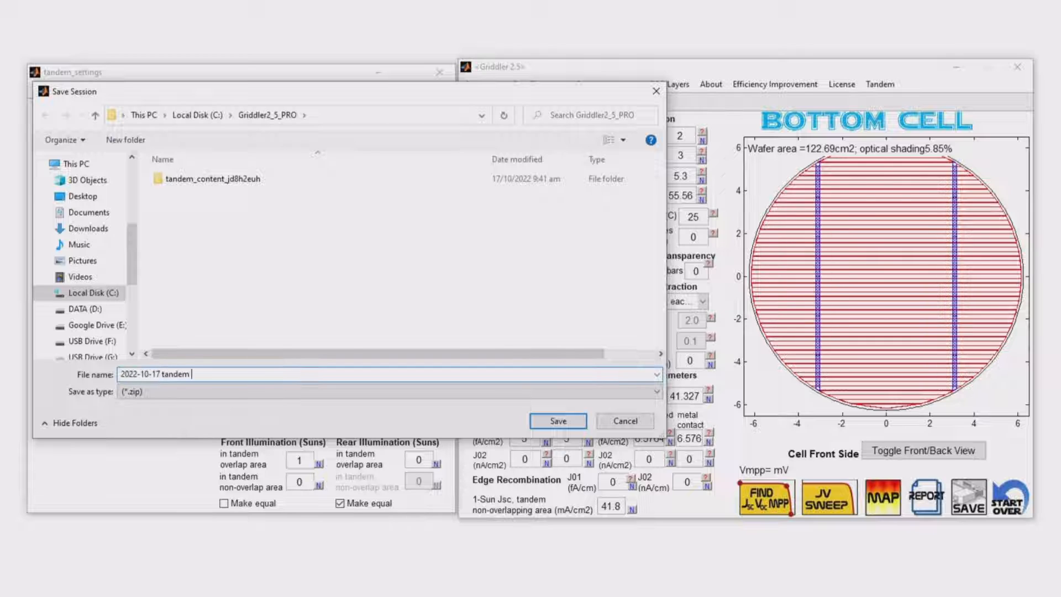
{"action": "type", "text": "cell"}
{"action": "key", "text": "Return"}
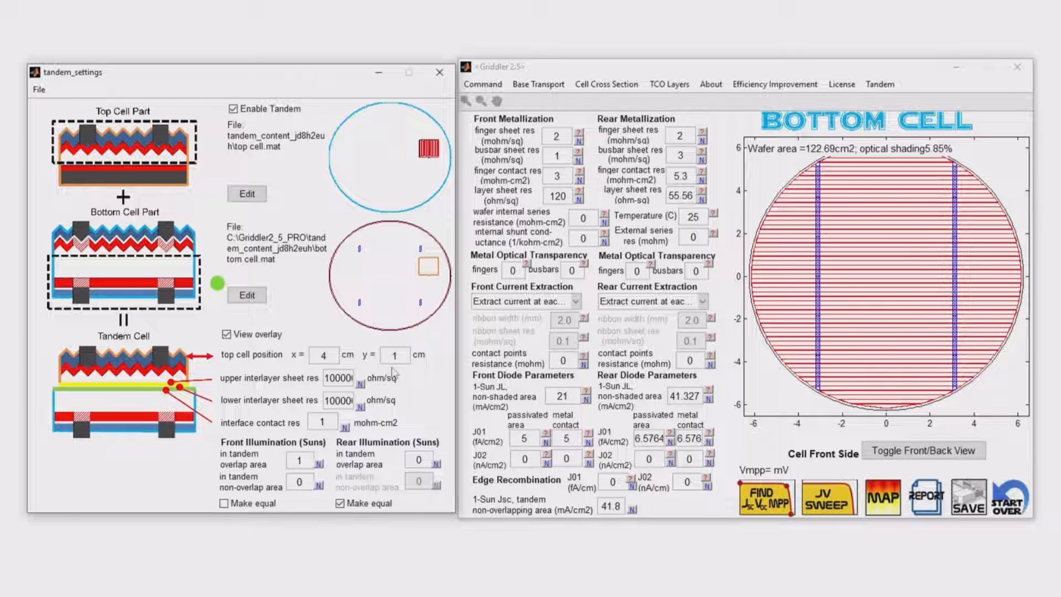
Find the tandem's Jsc, Voc and MPP, and map the top cell diode voltage at 1684 mV.
{"action": "left_click", "coordinate": [766, 504]}
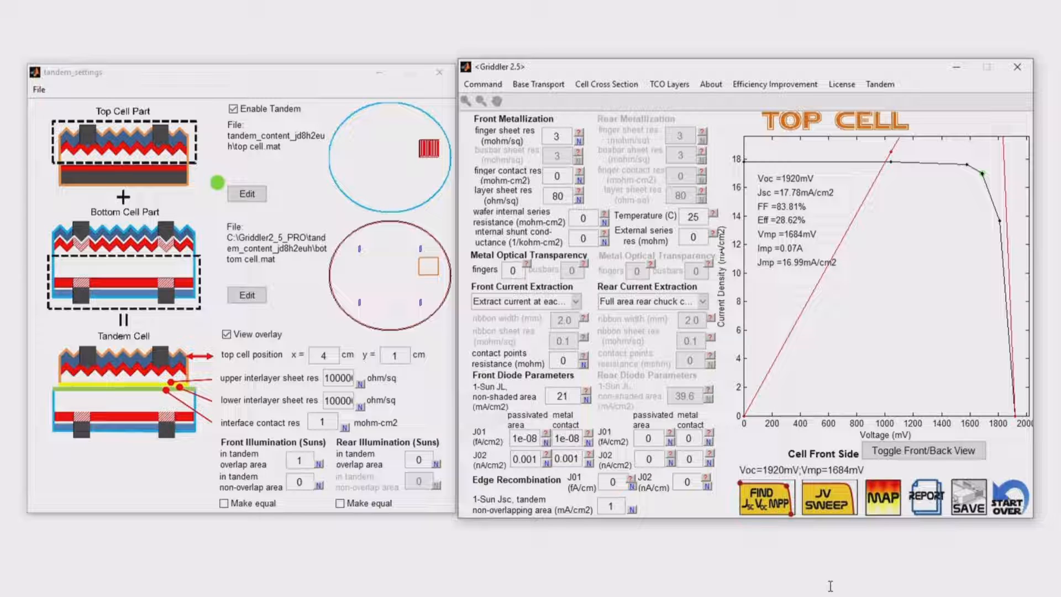
{"action": "left_click", "coordinate": [887, 501]}
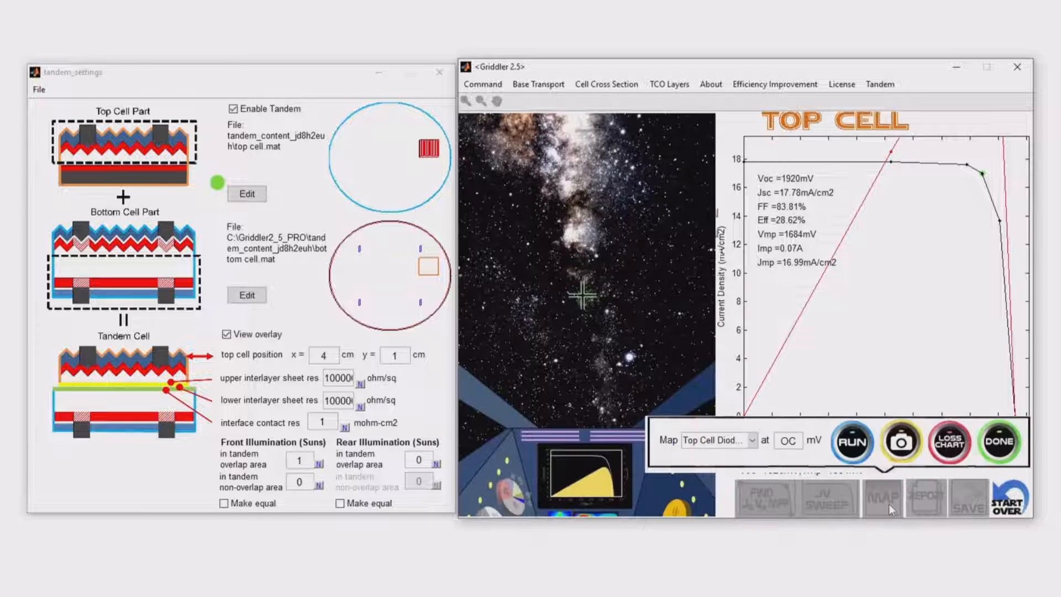
{"action": "left_click_drag", "start_coordinate": [795, 441], "coordinate": [766, 442]}
{"action": "type", "text": "1684"}
{"action": "left_click", "coordinate": [844, 444]}
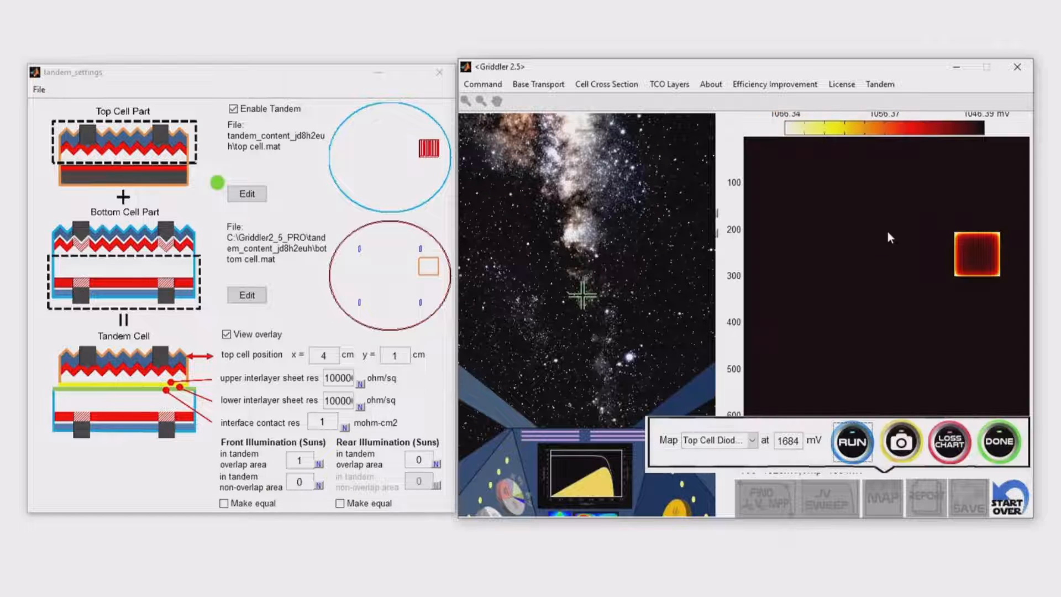
View the top cell front voltage map and the top cell rear voltage map at 1684 mV.
{"action": "left_click", "coordinate": [750, 440]}
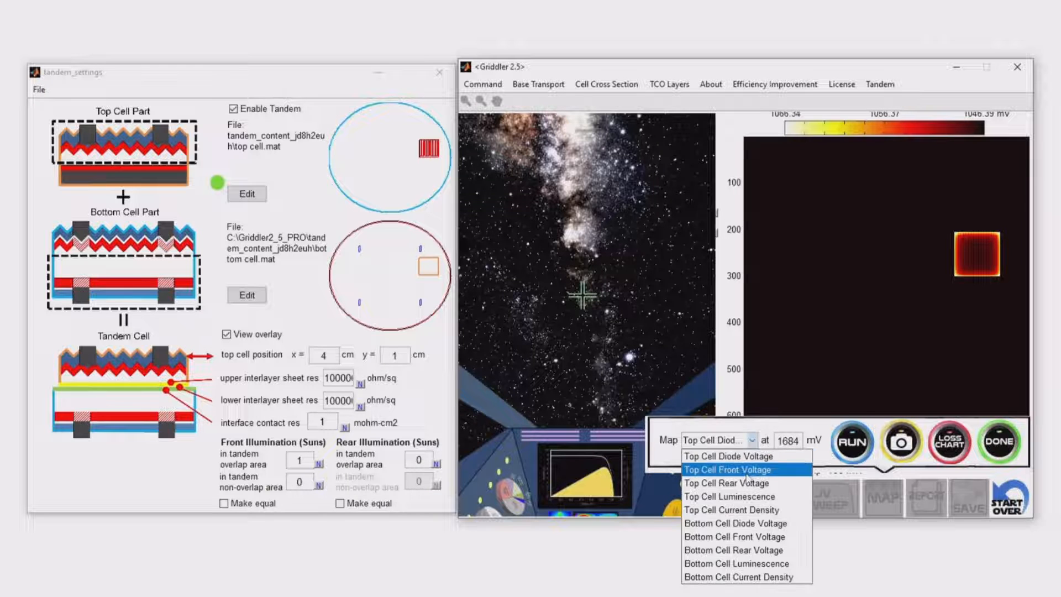
{"action": "left_click", "coordinate": [746, 471]}
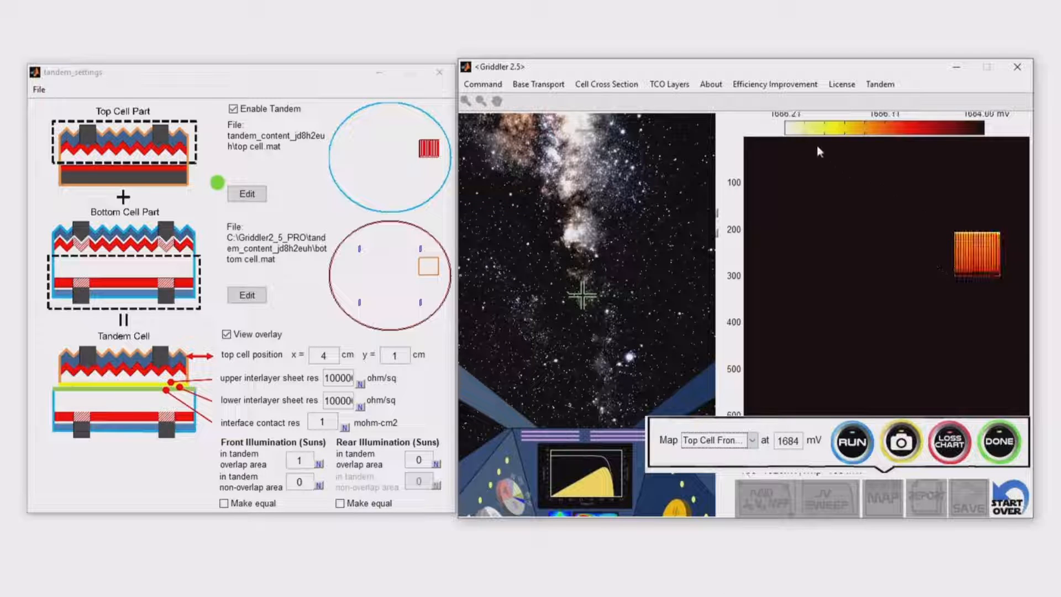
{"action": "left_click", "coordinate": [753, 441]}
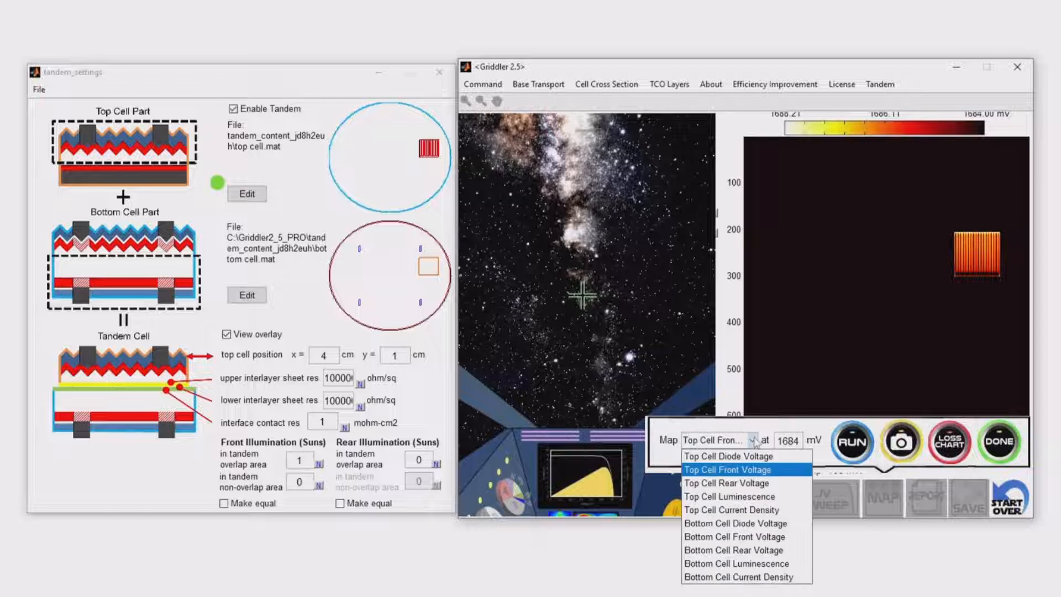
{"action": "left_click", "coordinate": [748, 485]}
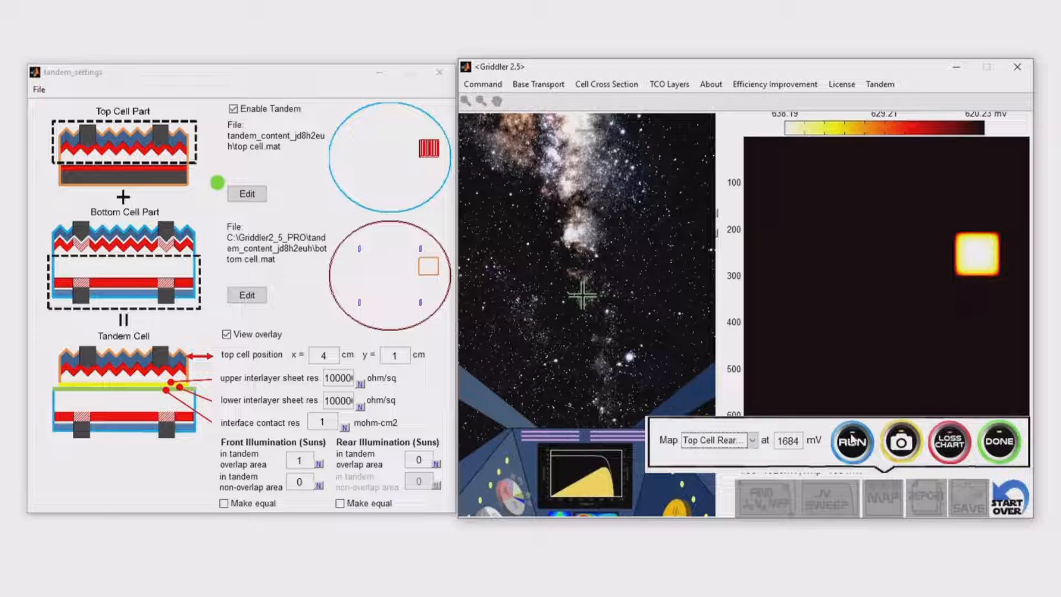
View the bottom cell diode, front and rear voltage maps at 1684 mV, and finish the mapping.
{"action": "left_click", "coordinate": [752, 440]}
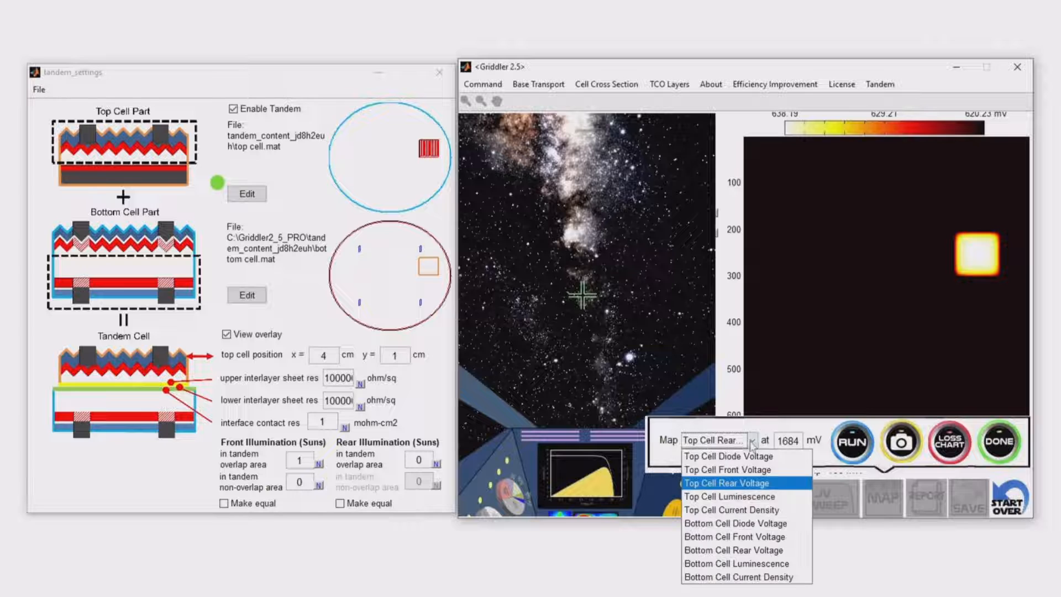
{"action": "left_click", "coordinate": [744, 525]}
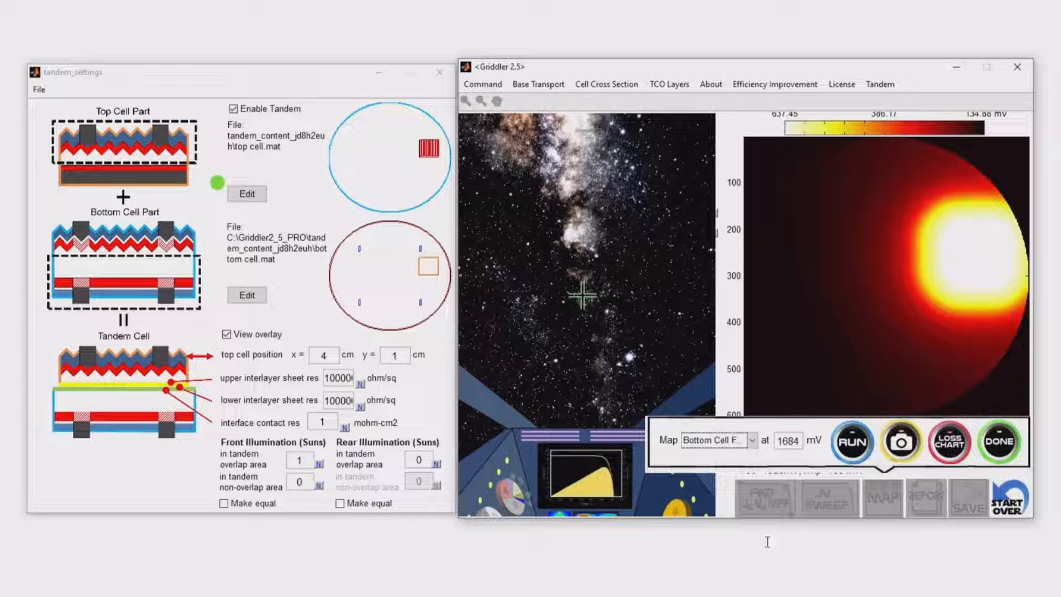
{"action": "left_click", "coordinate": [752, 441]}
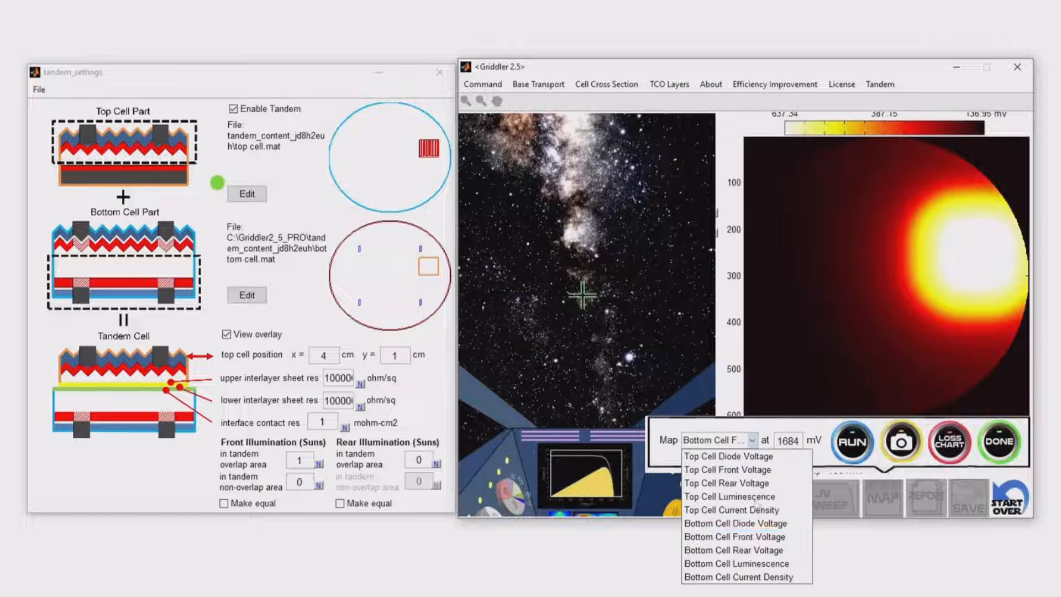
{"action": "left_click", "coordinate": [759, 552]}
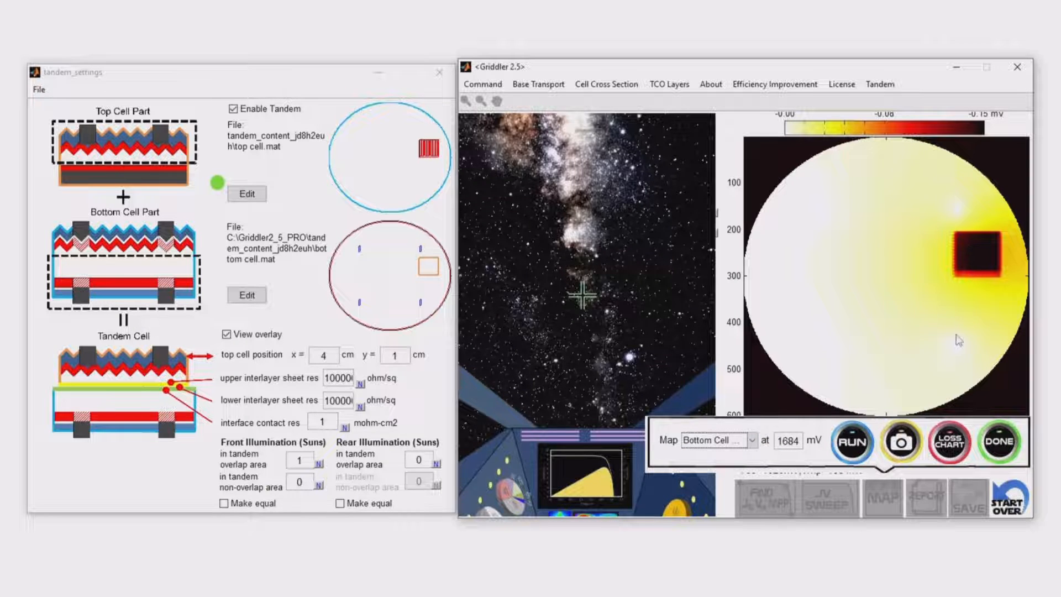
{"action": "left_click", "coordinate": [999, 441]}
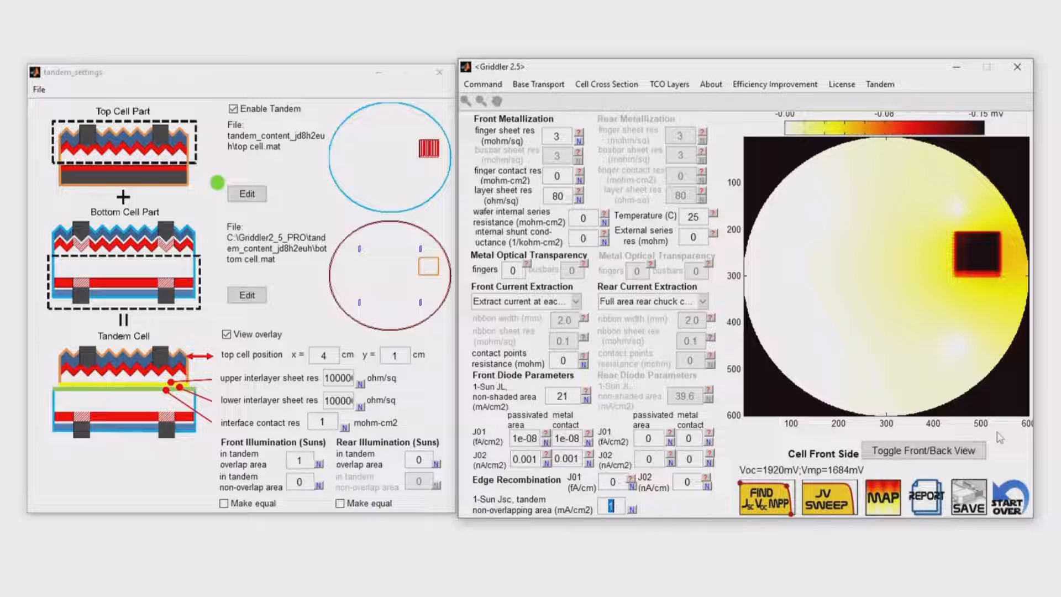